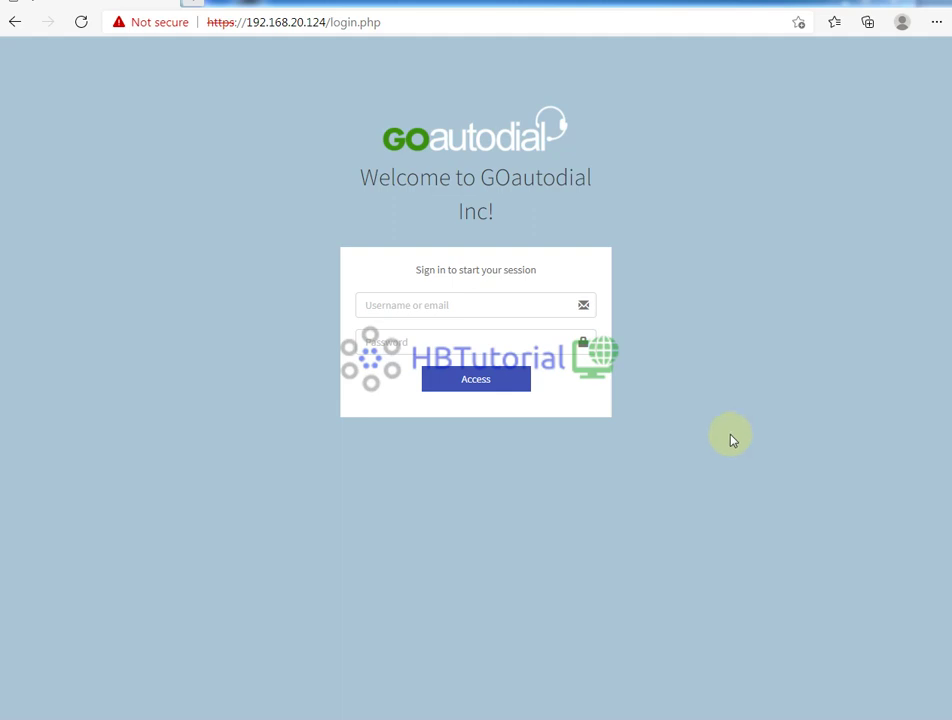
Step: Dismiss the login page's autofill suggestions and place the Zoiper window on the screen's right side
left_click(448, 309)
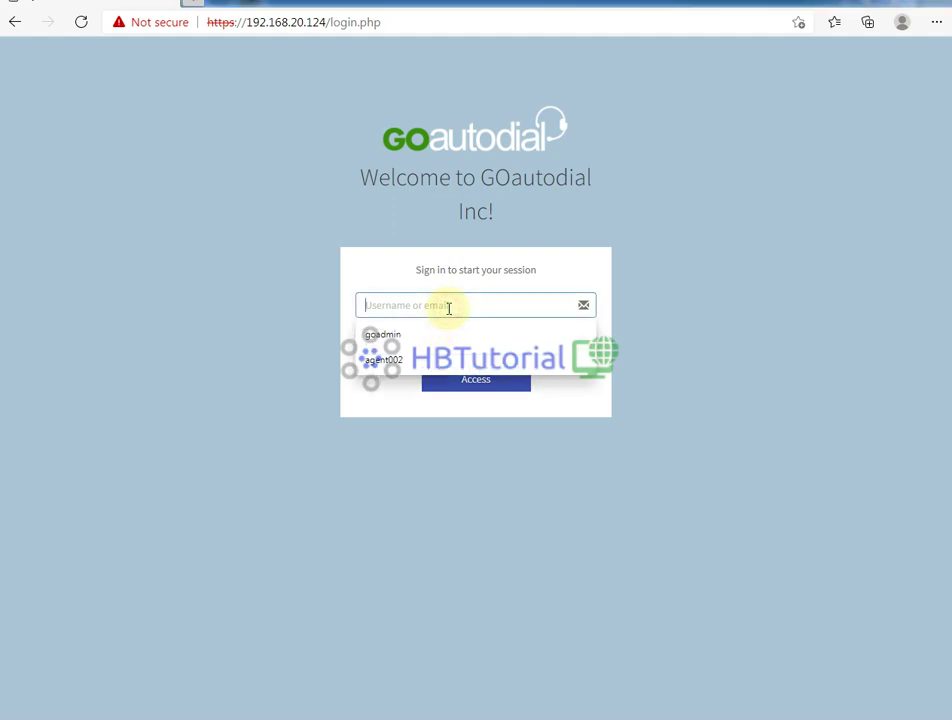
left_click(784, 268)
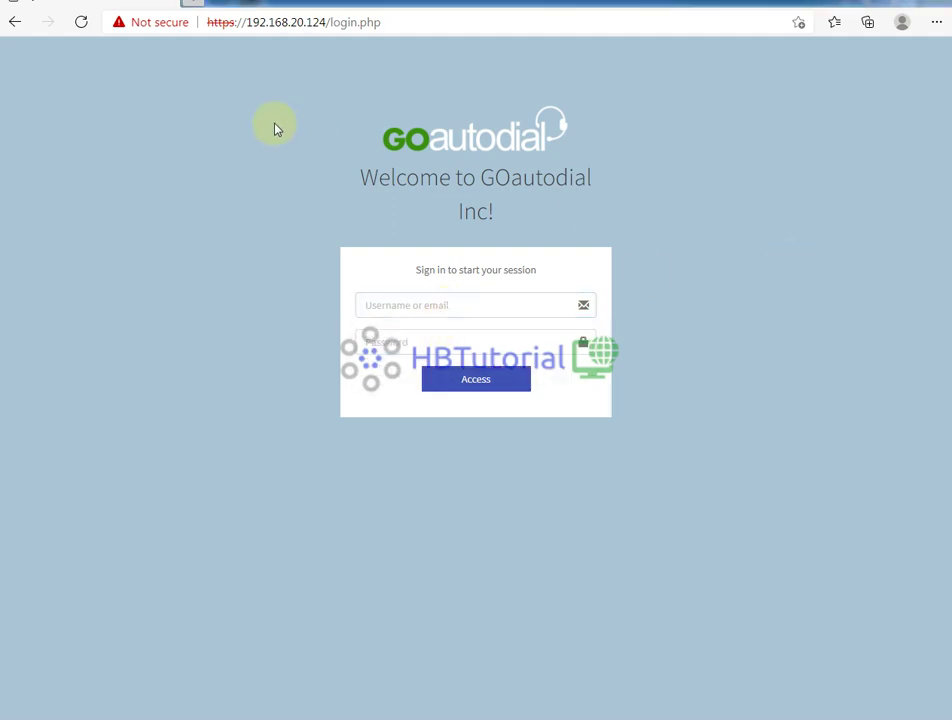
left_click_drag(436, 21, 206, 23)
left_click(230, 237)
left_click(418, 308)
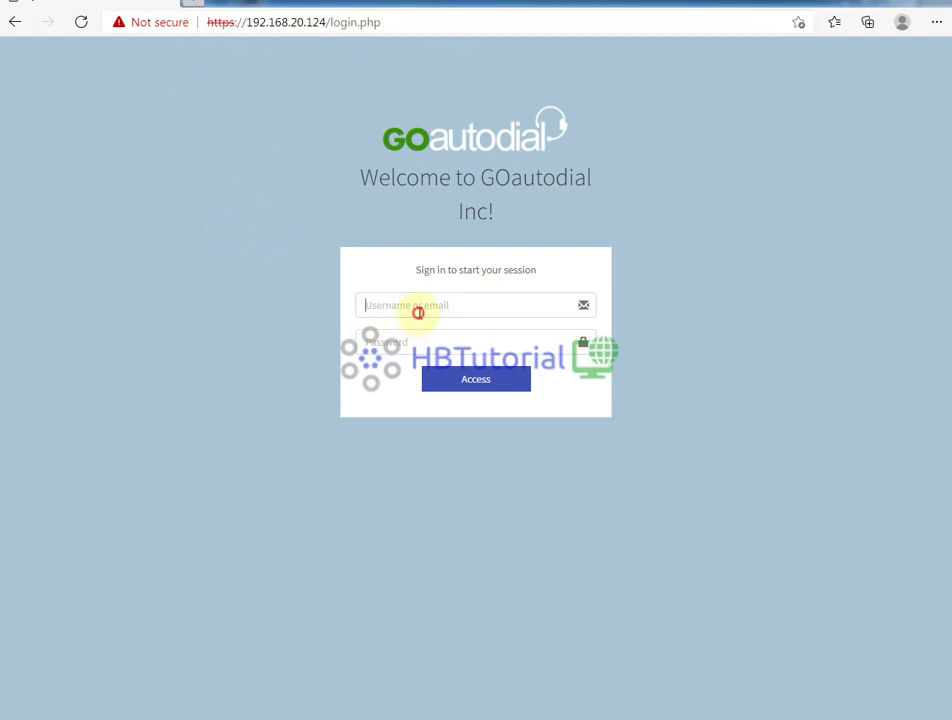
left_click(255, 192)
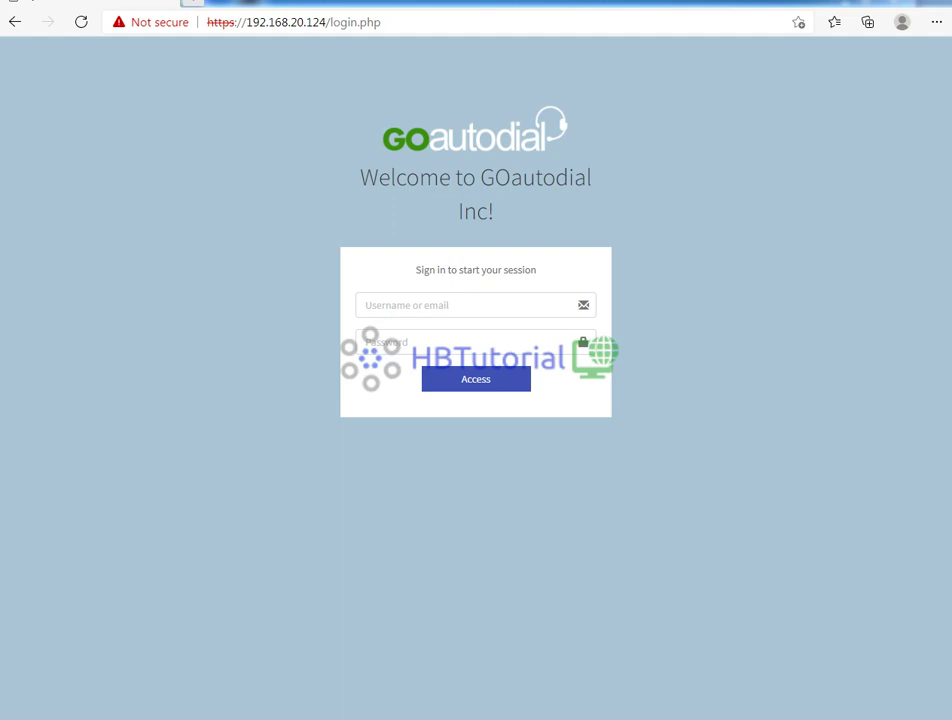
left_click_drag(483, 154, 758, 130)
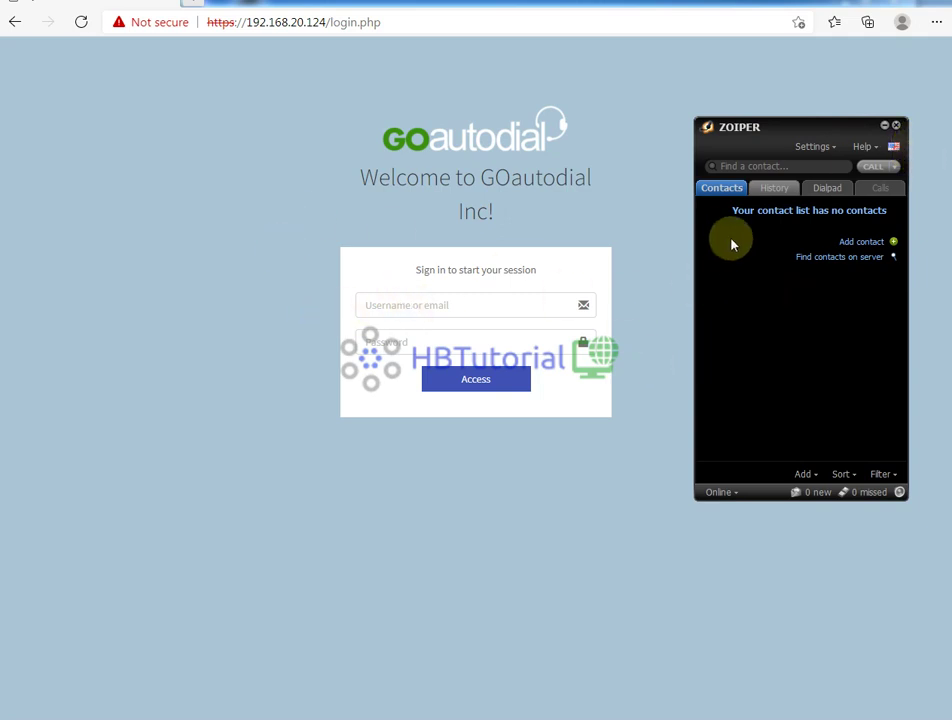
Step: Nudge the Zoiper window up and to the left beside the login page
left_click_drag(765, 131, 708, 117)
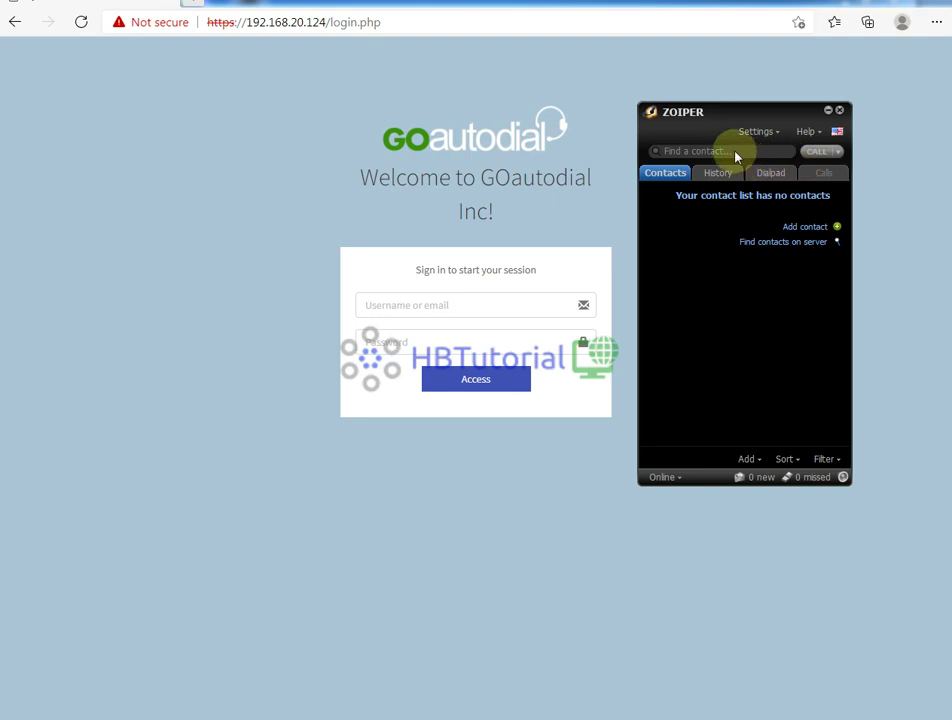
Step: Log in as goadmin using the saved username and the admin password
left_click(474, 313)
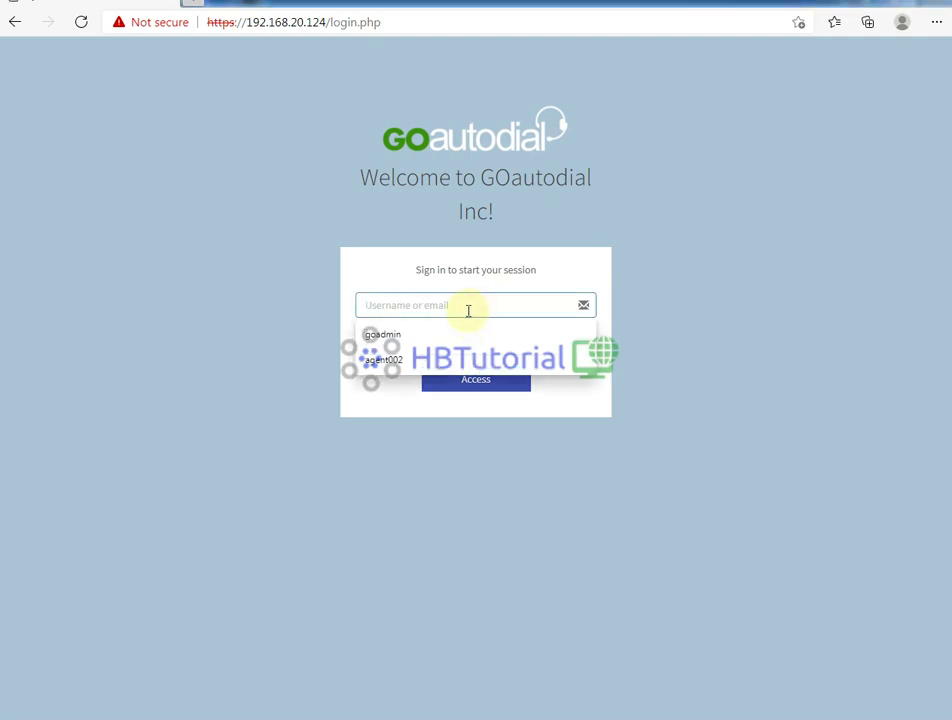
left_click(383, 334)
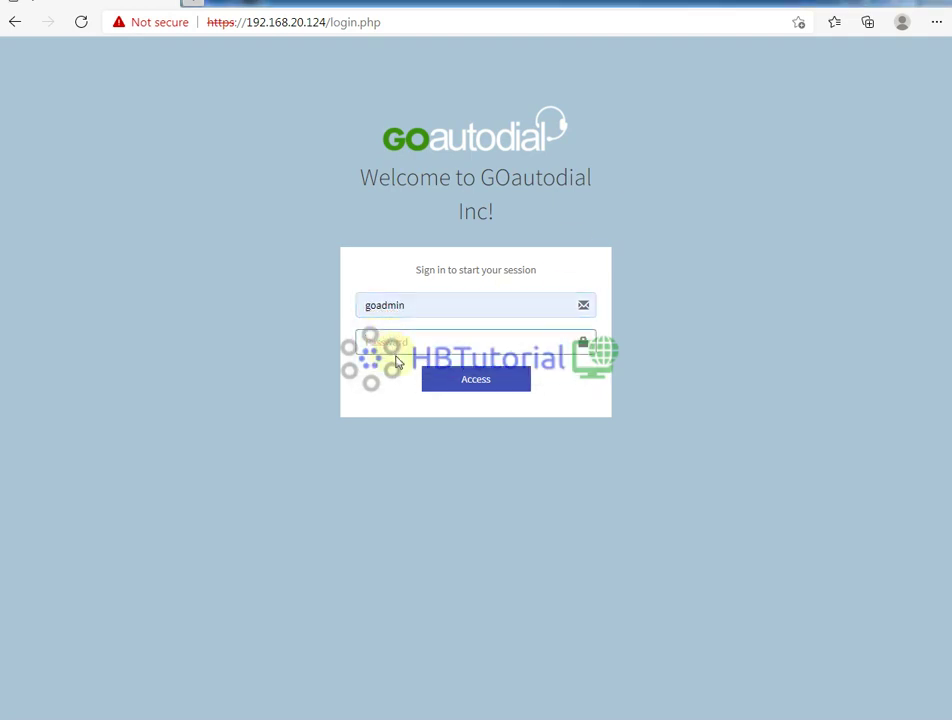
type("g")
key("BackSpace")
key("BackSpace")
type("g")
key("Return")
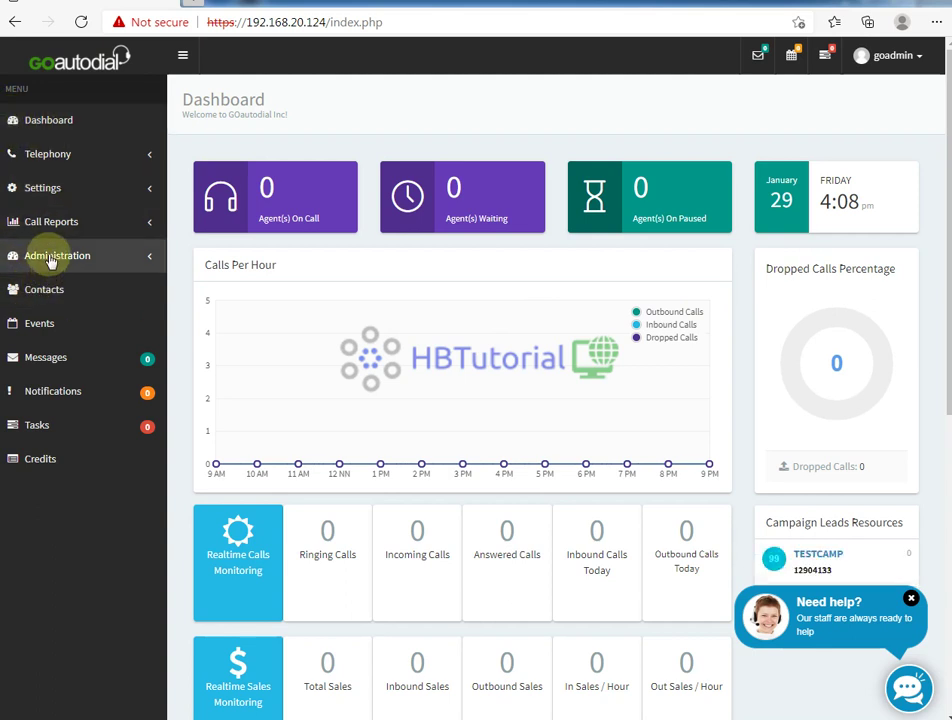
Step: Open Administration > GoWebRTC Dialer Settings and uncheck Enable WebRTC
left_click(112, 262)
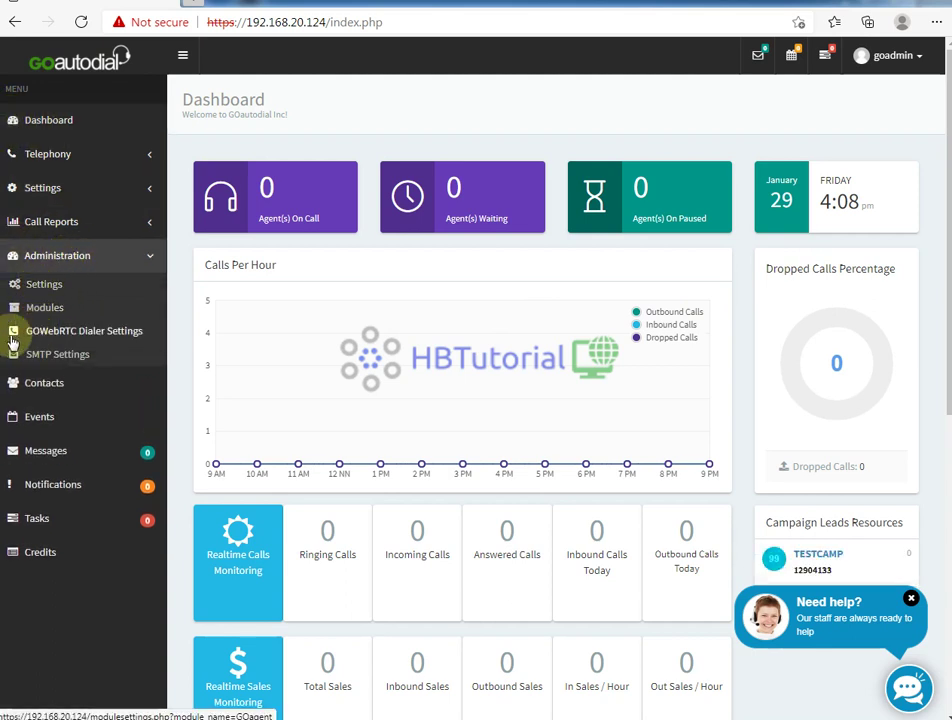
left_click(54, 338)
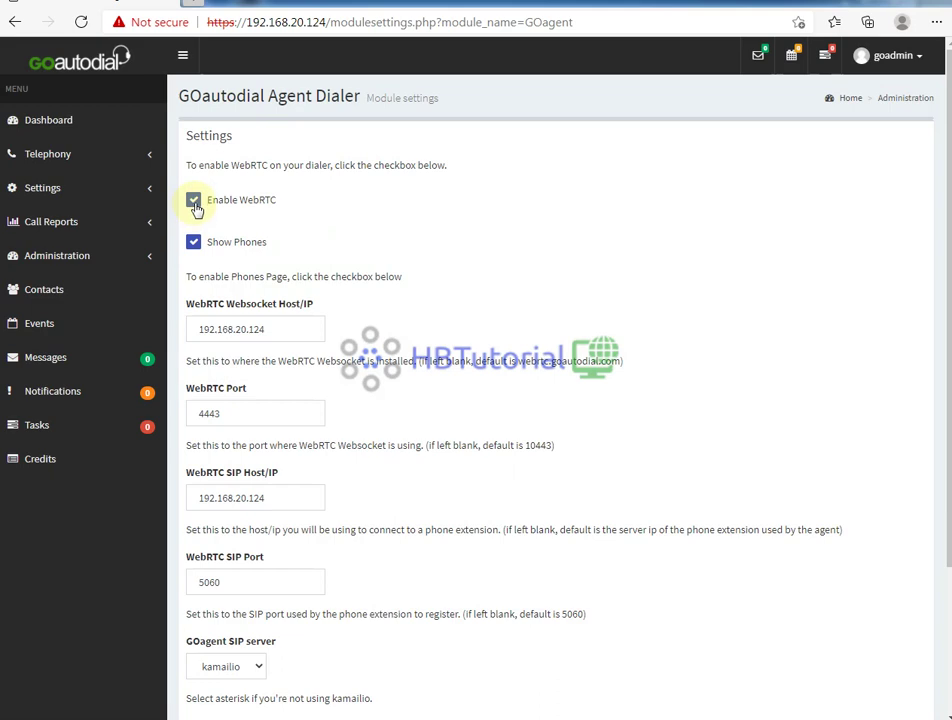
left_click(194, 203)
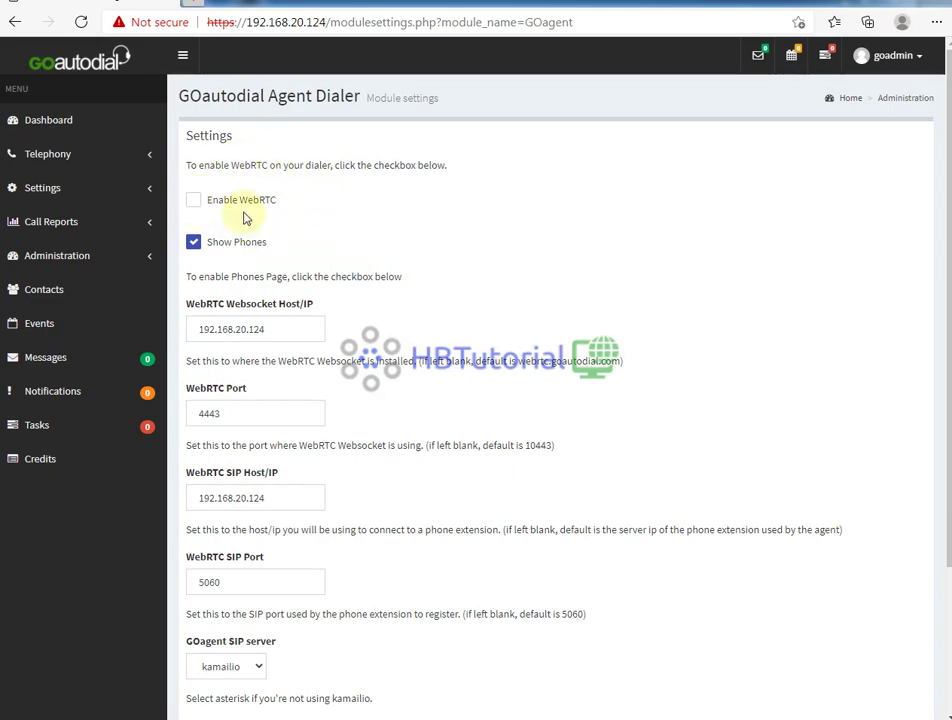
scroll(341, 412, "down", 1)
scroll(341, 412, "down", 2)
scroll(300, 420, "up", 3)
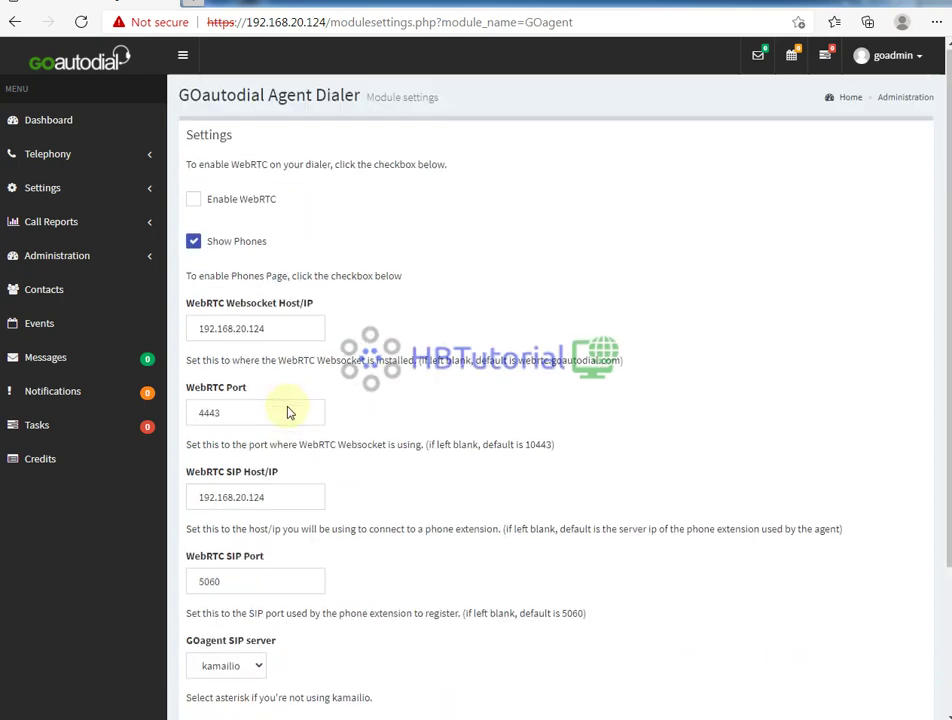
Step: Save the settings with Show Phones enabled and WebRTC port 4443, then reload to confirm
left_click(278, 329)
scroll(403, 341, "down", 2)
left_click(283, 303)
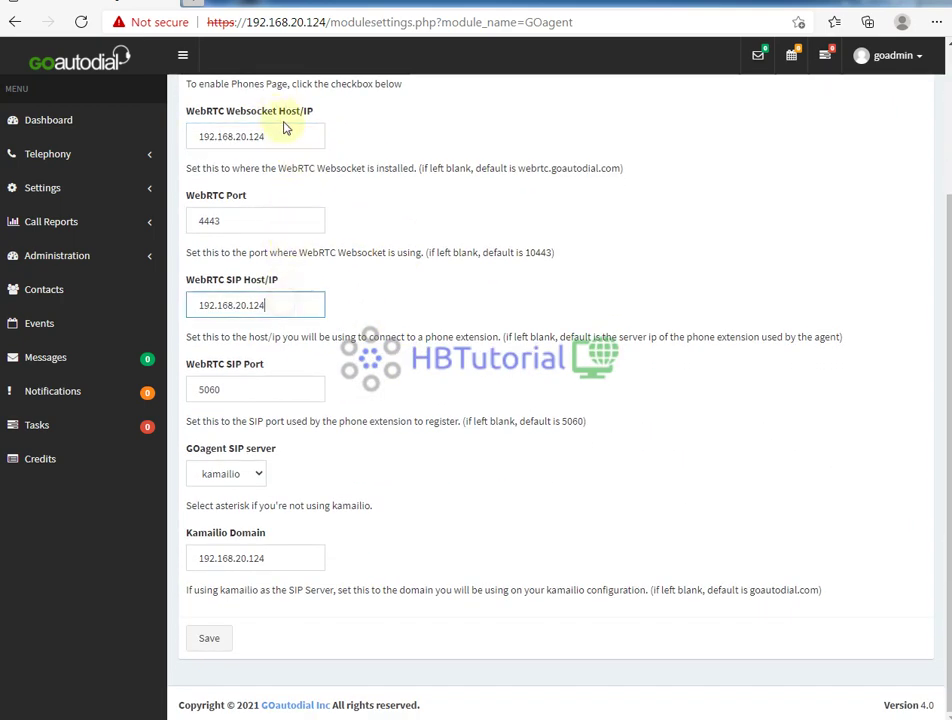
left_click(214, 644)
scroll(400, 470, "down", 1)
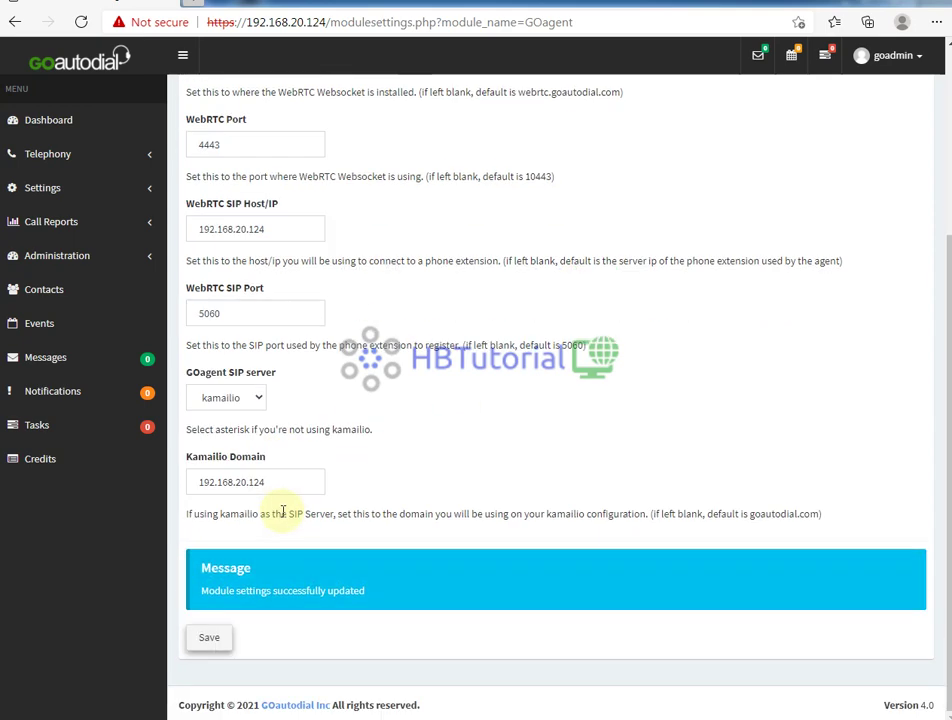
left_click(212, 637)
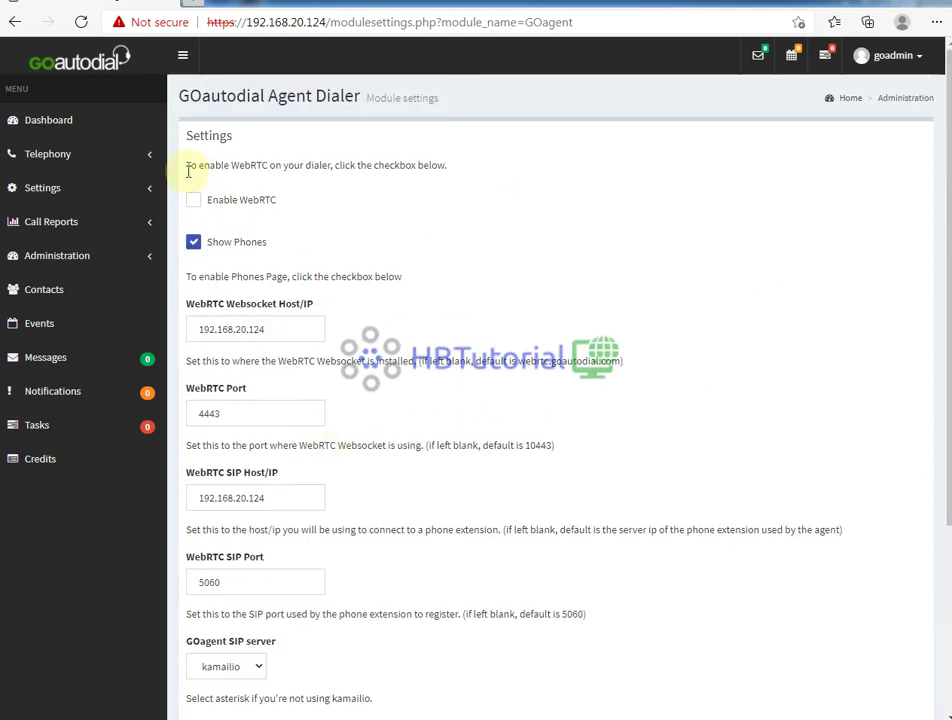
Step: Open the agent002 user from Telephony > Users
left_click(41, 156)
left_click(34, 184)
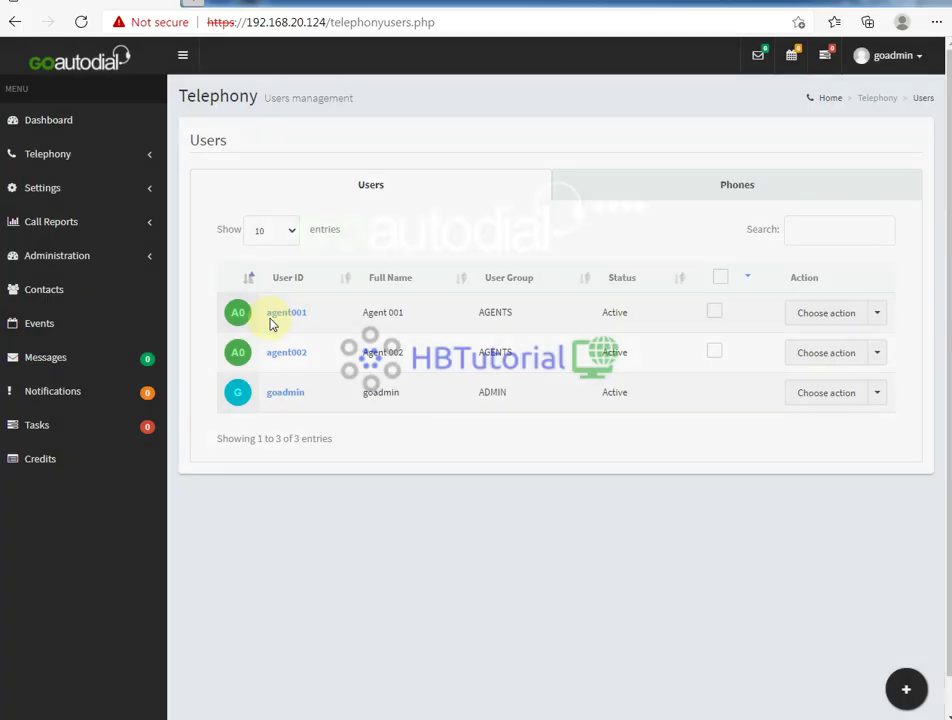
left_click(285, 353)
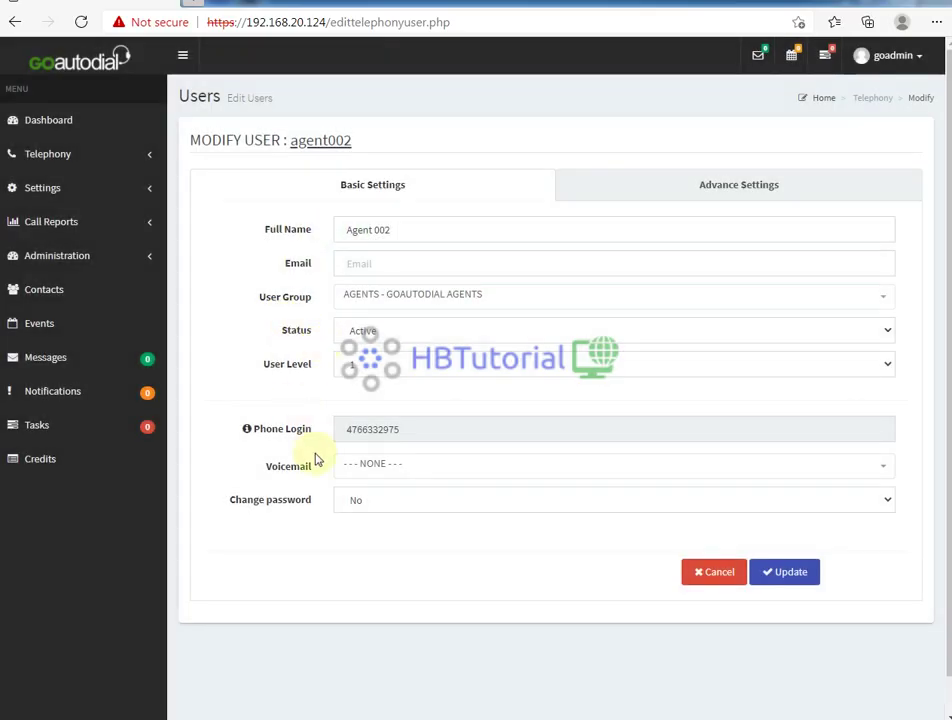
Step: Copy agent002's Phone Login value and bring up Zoiper's settings
left_click_drag(346, 429, 405, 428)
right_click(385, 435)
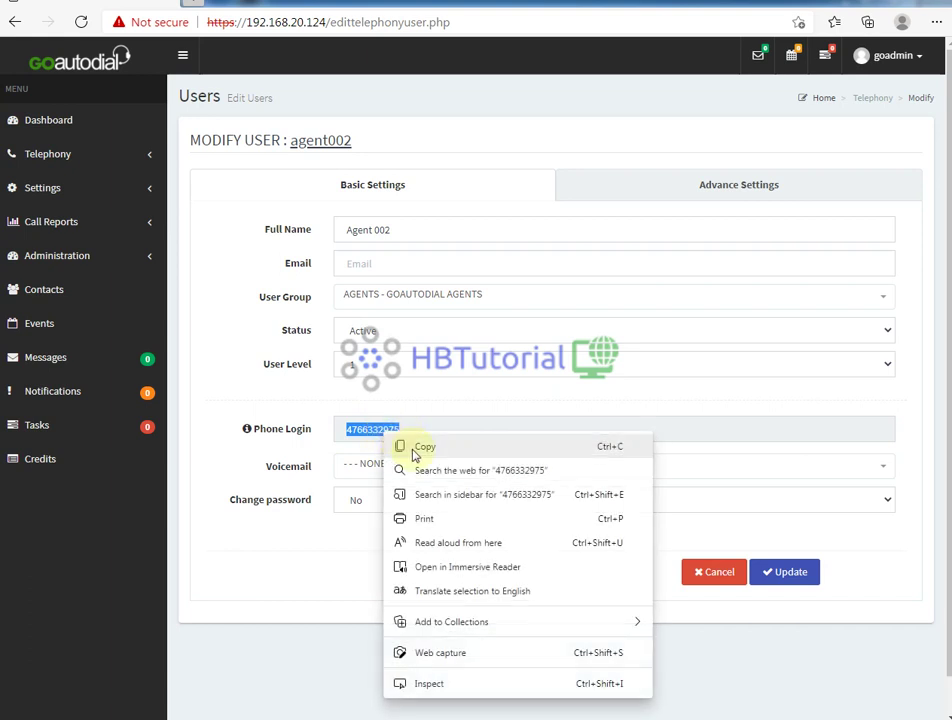
left_click(423, 448)
left_click(502, 716)
left_click(772, 141)
Step: Create a Zoiper SIP account with the pasted phone login, its password and domain 192.168.20.124
left_click(778, 189)
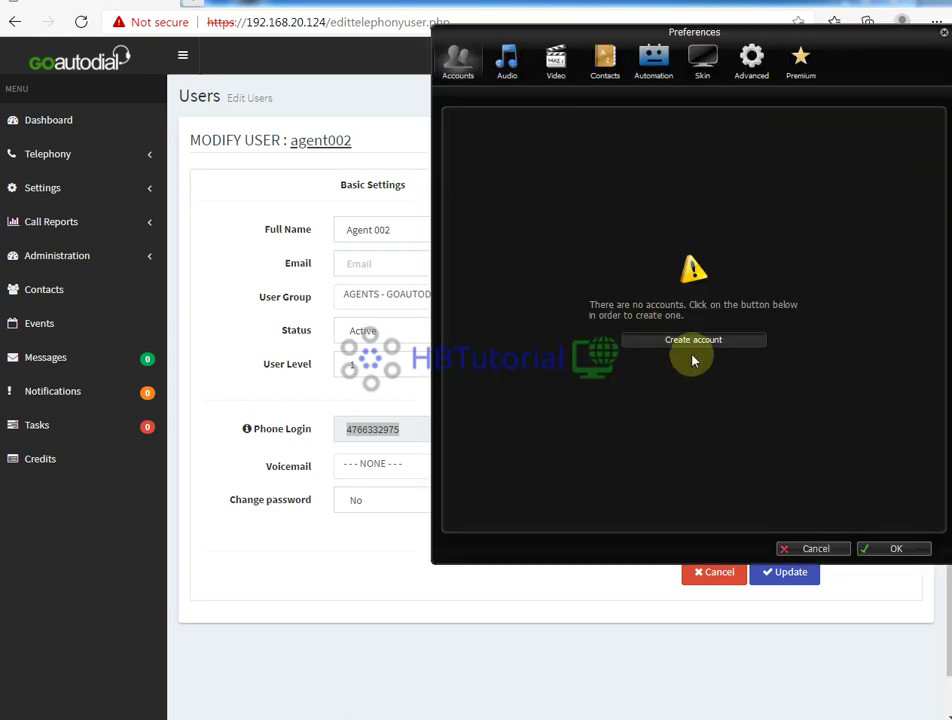
left_click(690, 341)
left_click(727, 404)
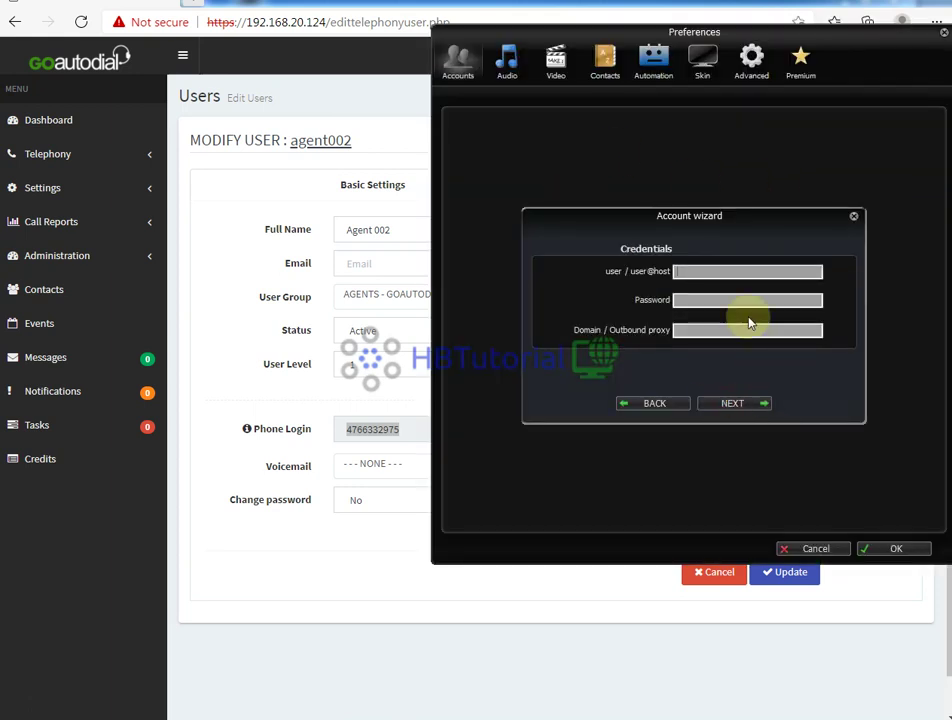
right_click(693, 273)
left_click(724, 336)
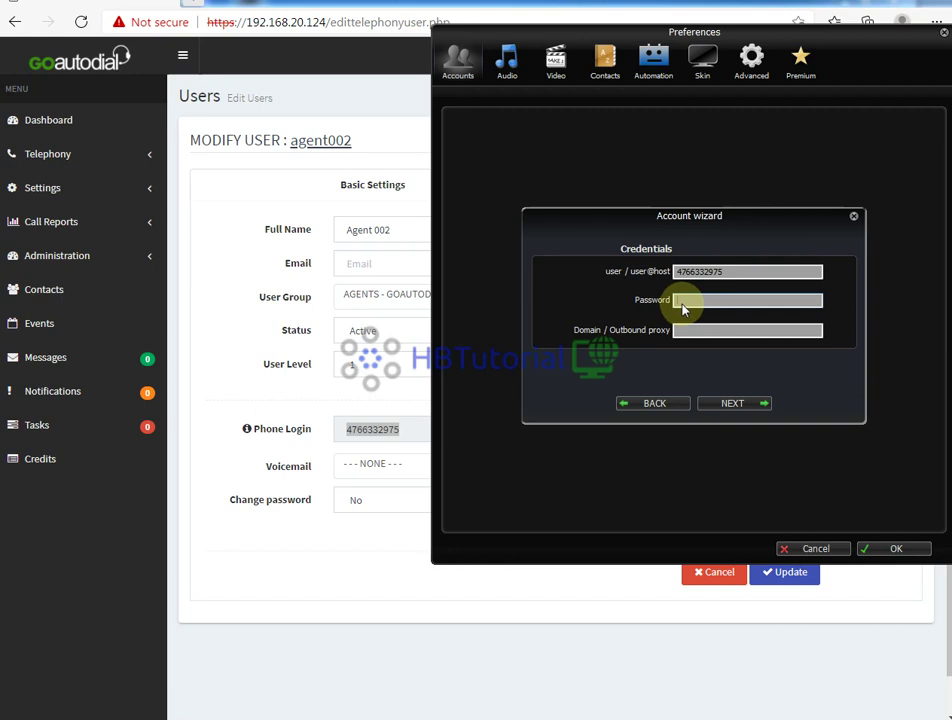
type("••")
left_click(718, 333)
type("192.168.20.124")
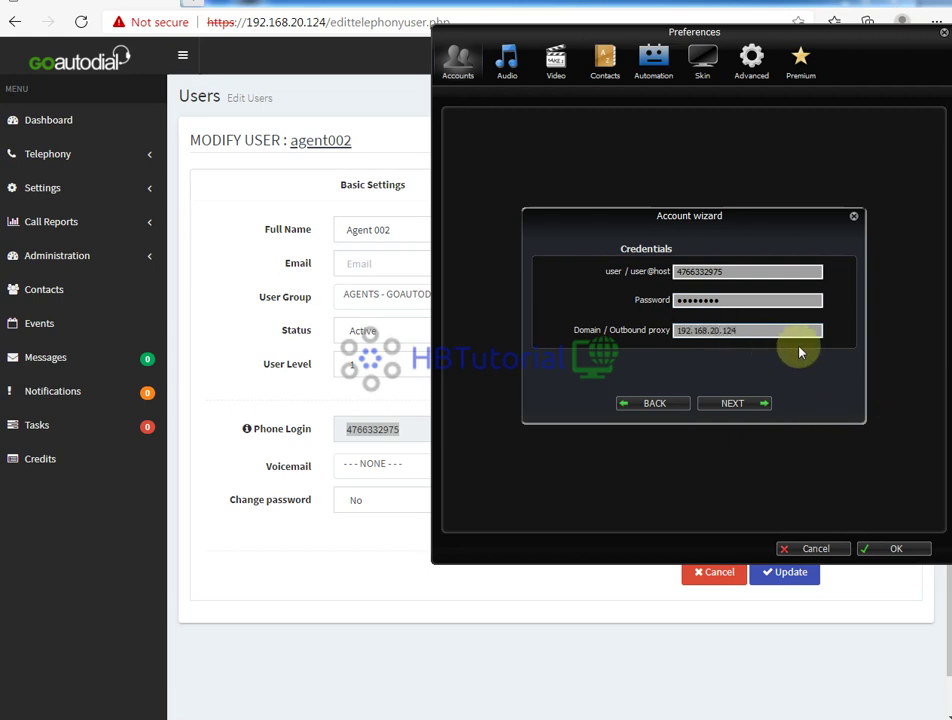
left_click(728, 405)
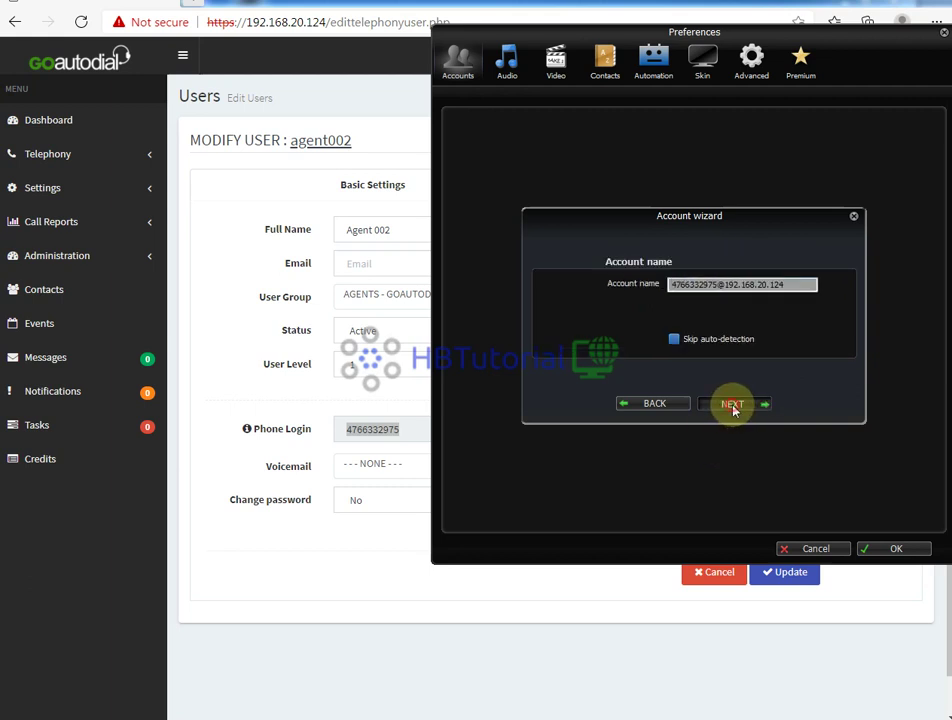
left_click(732, 406)
left_click(735, 404)
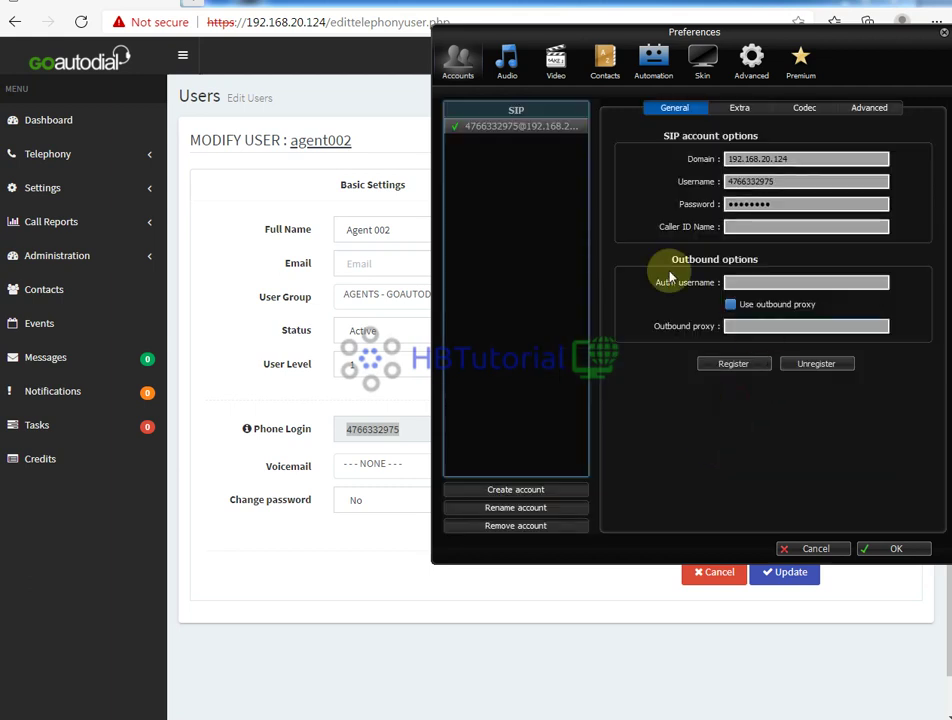
Step: Close Preferences, reopen them to confirm the account is registered, then return to GOautodial
left_click(878, 548)
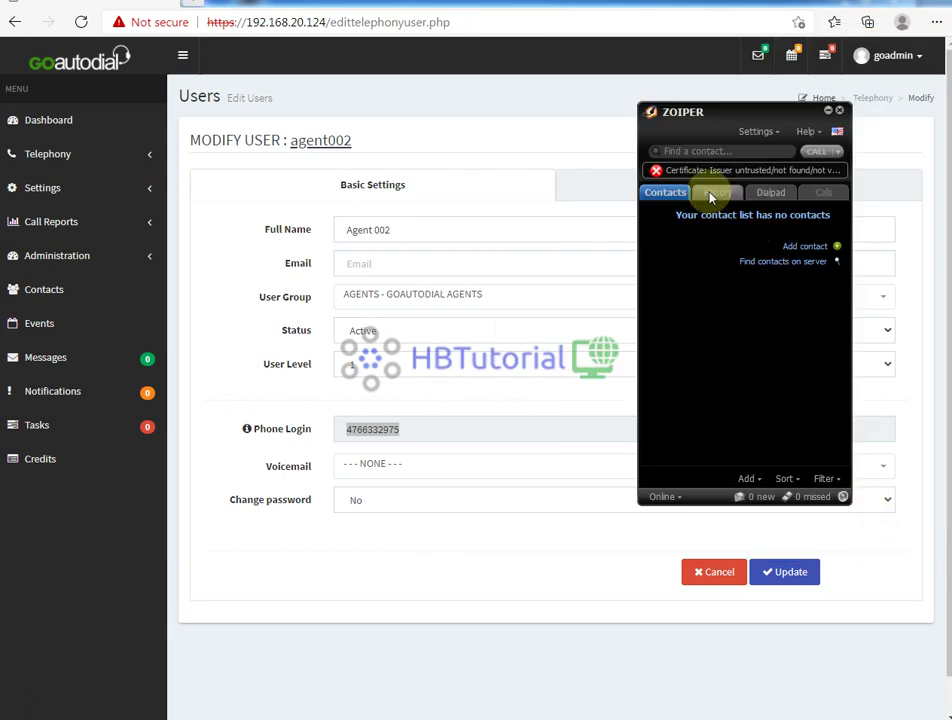
left_click(757, 132)
left_click(766, 190)
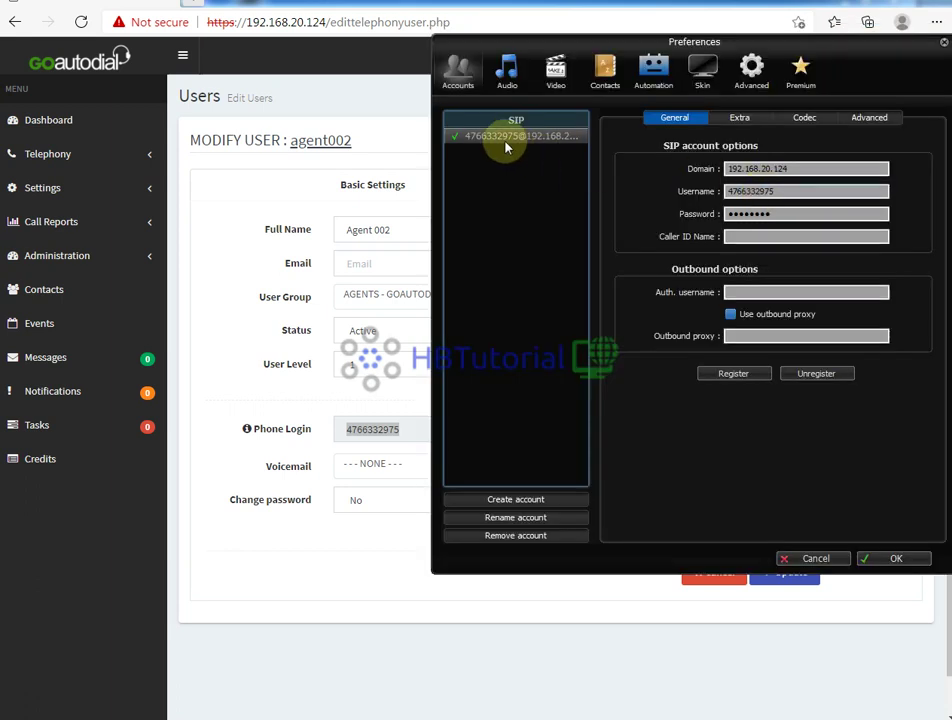
left_click(880, 560)
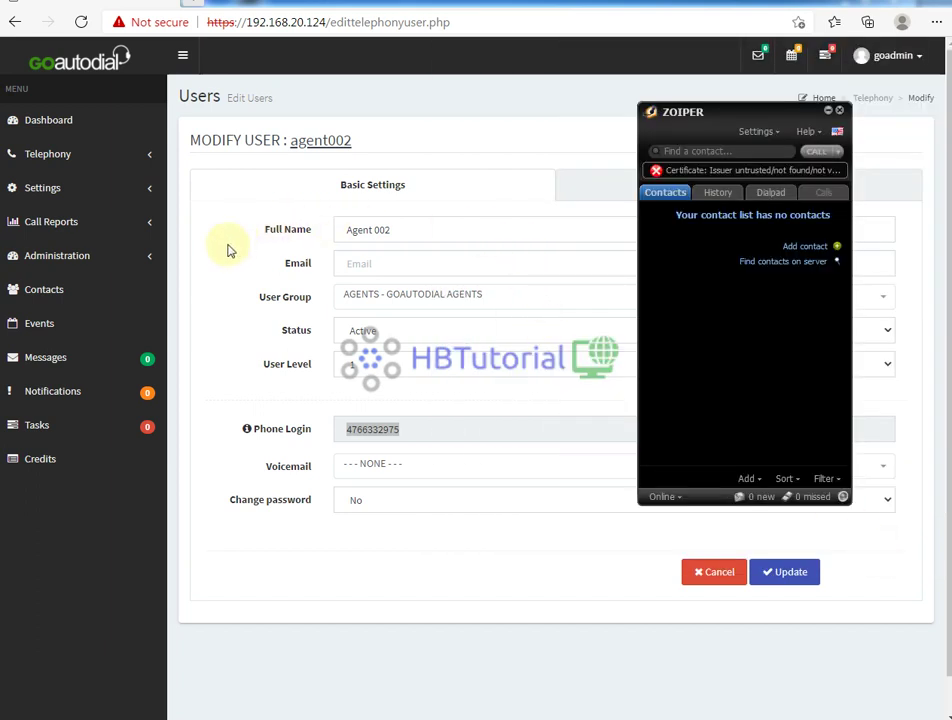
left_click(400, 262)
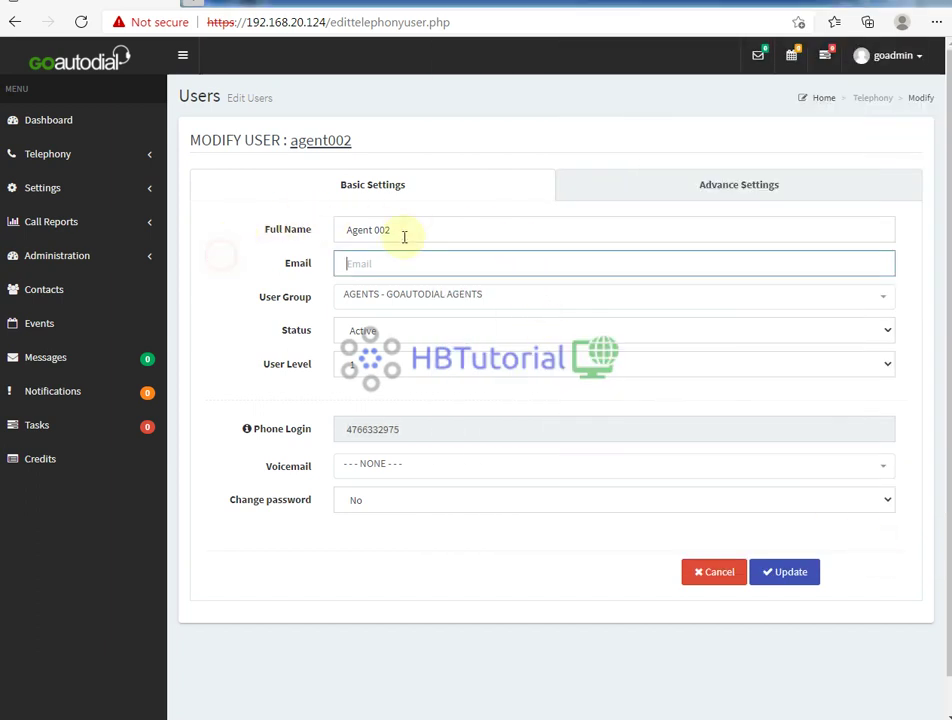
Step: Exit the goadmin session and sign in as agent002 with the pasted password
left_click(893, 60)
left_click(902, 333)
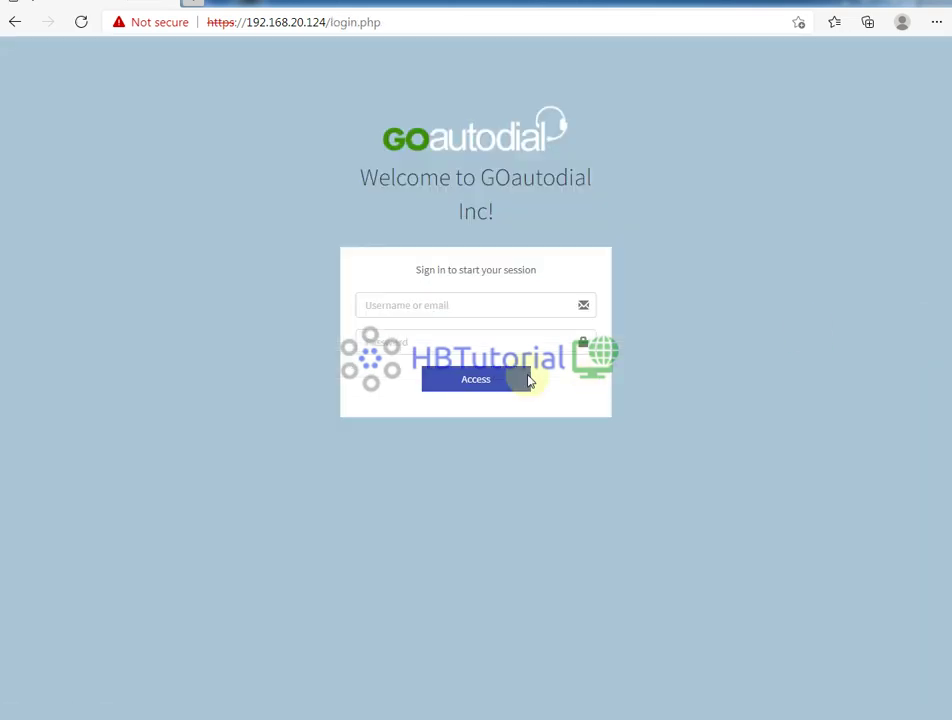
left_click(431, 305)
type("agent002")
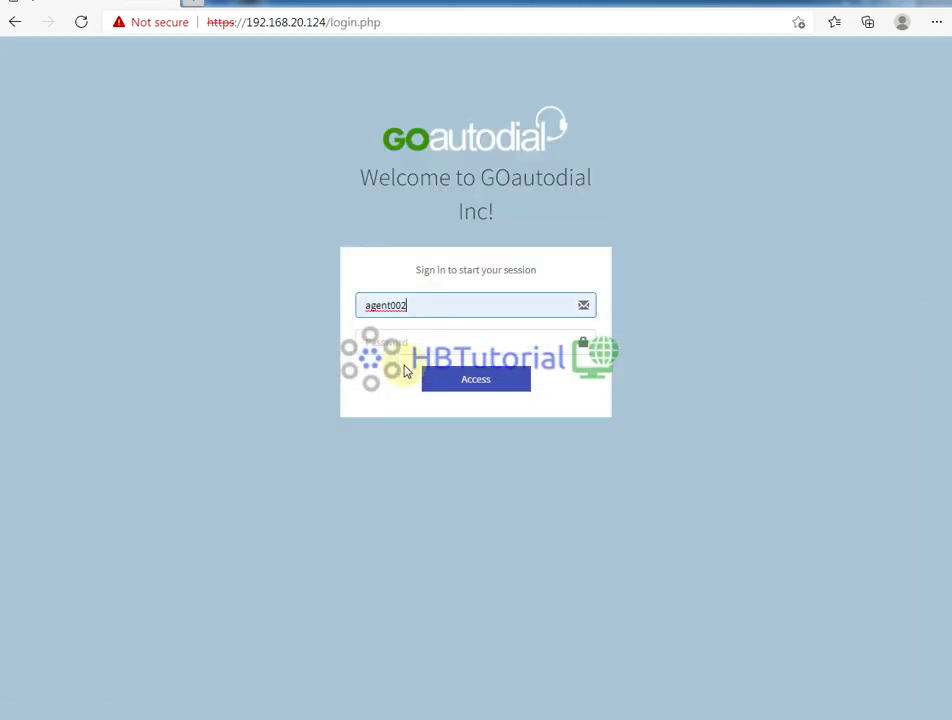
left_click_drag(423, 308, 317, 329)
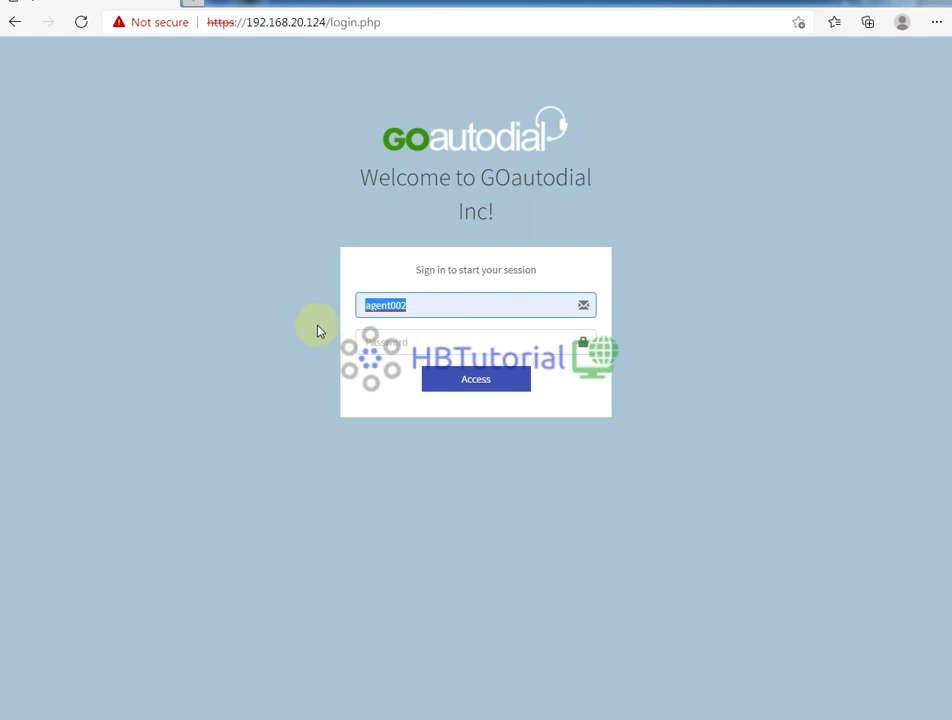
left_click(392, 346)
key("ctrl+v")
left_click(476, 386)
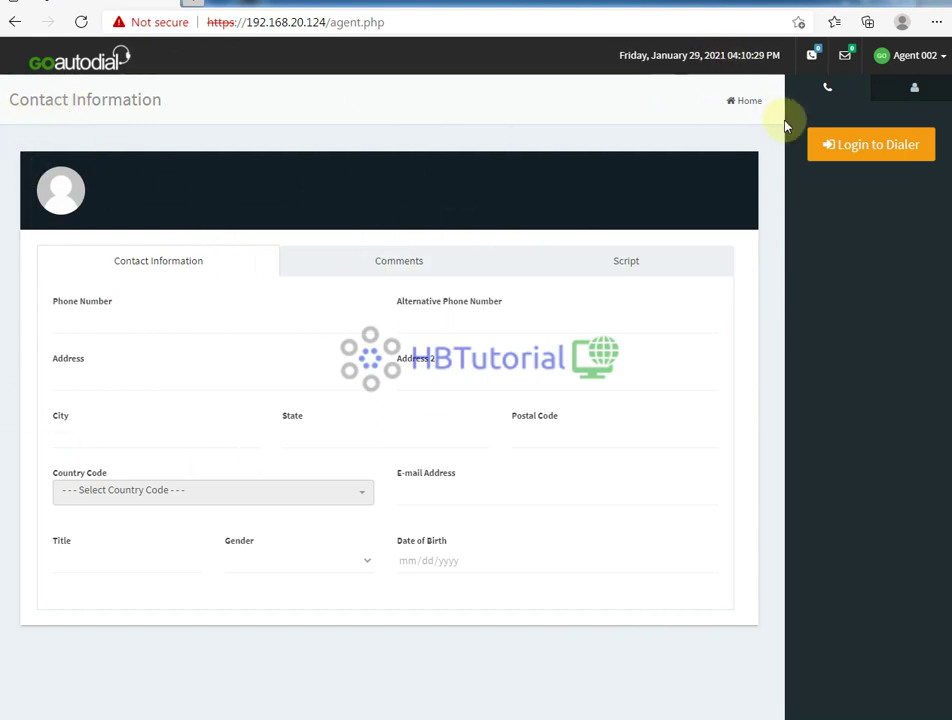
Step: Choose TESTCAMP from Available Campaigns and submit the dialer login
left_click(866, 150)
left_click(389, 130)
left_click(320, 166)
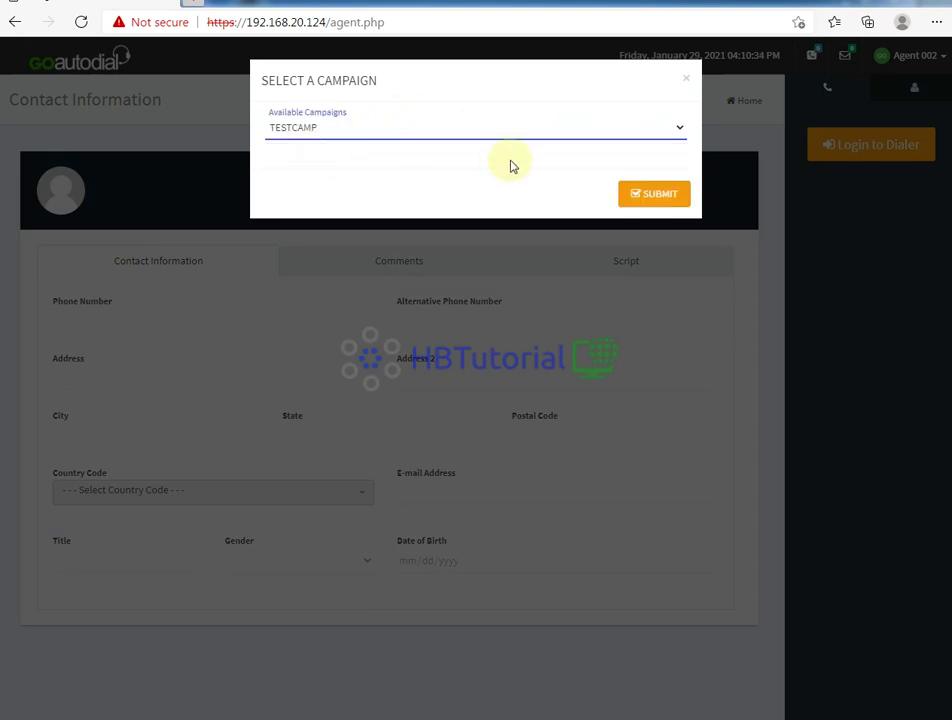
left_click(659, 197)
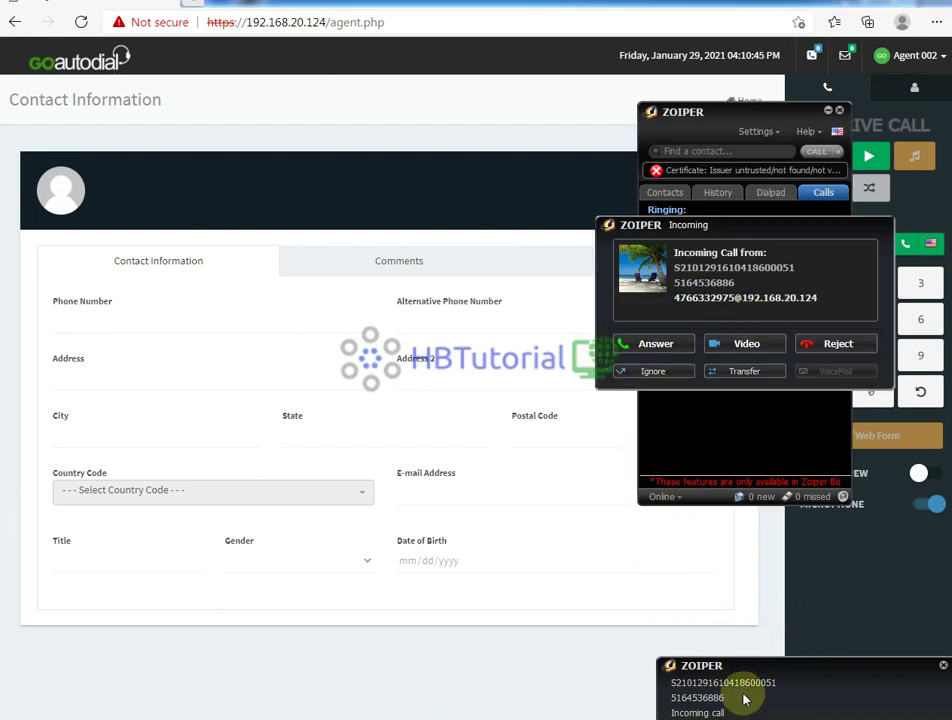
Step: Answer Zoiper's incoming server call and return to the agent dialer page
left_click(657, 345)
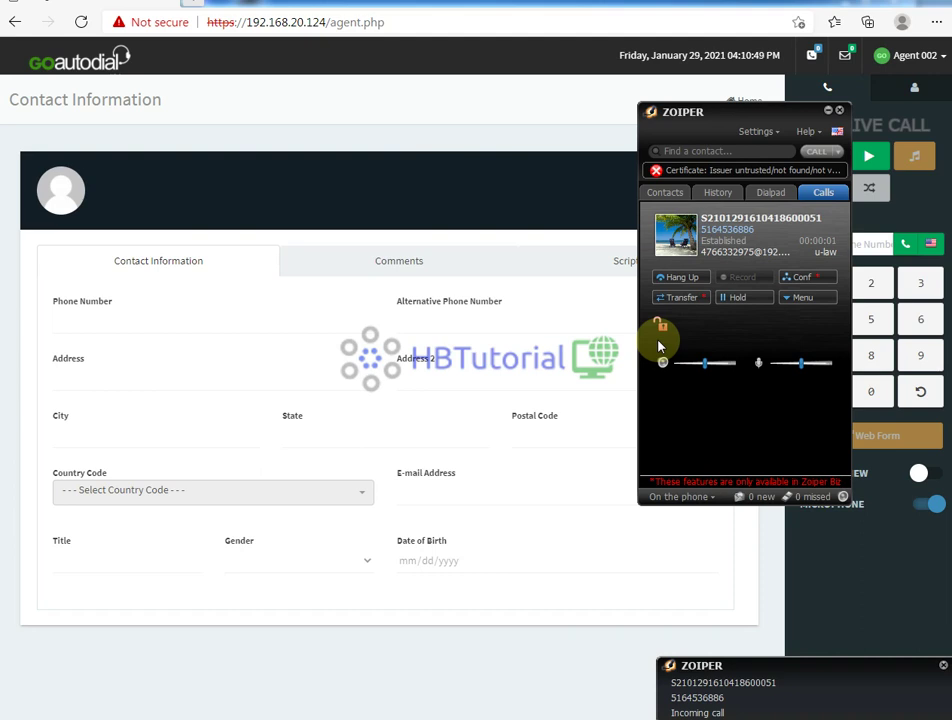
left_click(487, 243)
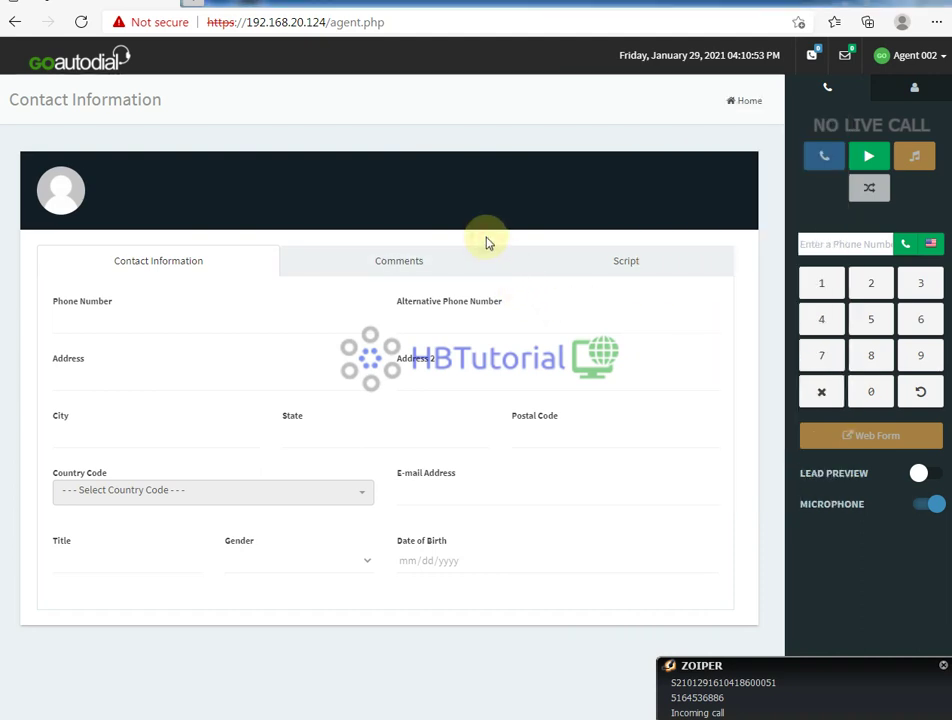
Step: Close the Zoiper incoming-call notification at the bottom right
left_click(943, 665)
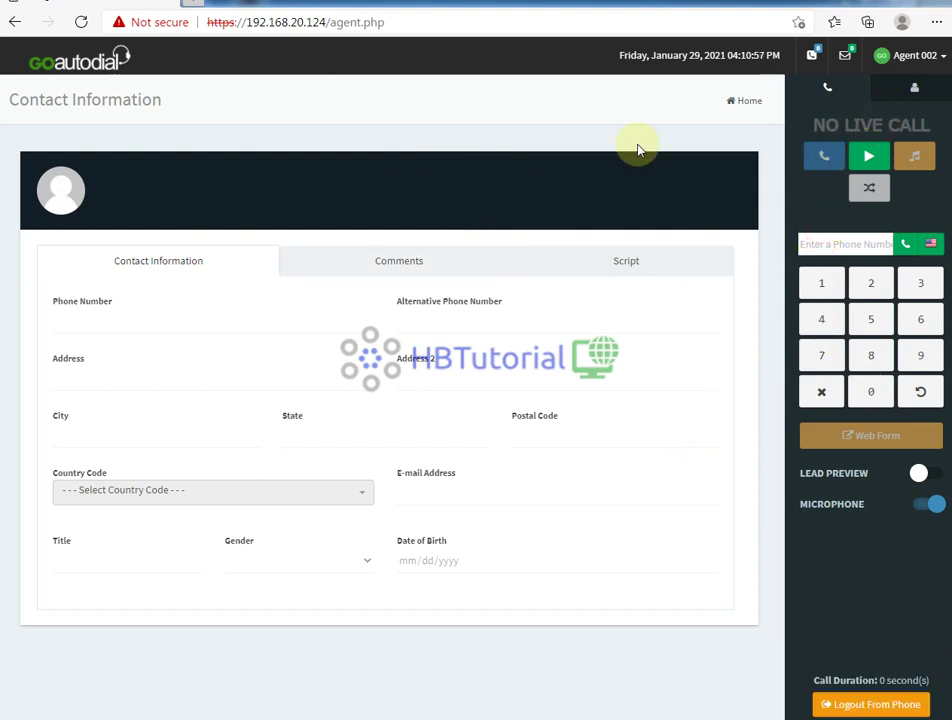